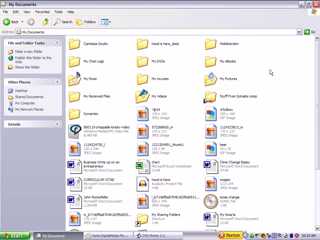
Create a new MOVIE folder in My Documents, then bring DVD Shrink forward.
{"action": "right_click", "coordinate": [262, 73]}
{"action": "mouse_move", "coordinate": [236, 122]}
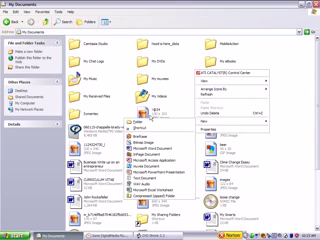
{"action": "left_click", "coordinate": [140, 123]}
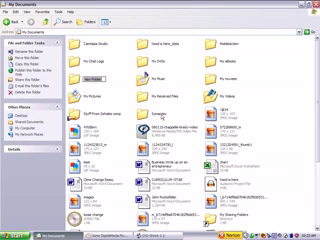
{"action": "type", "text": "Home"}
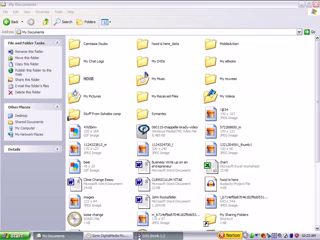
{"action": "left_click", "coordinate": [150, 235]}
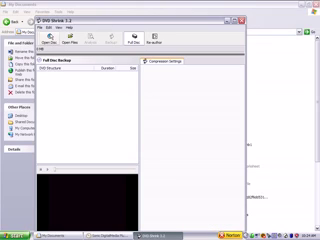
Load and analyse the DVD from its disc drive, then open the backup settings.
{"action": "left_click", "coordinate": [50, 38]}
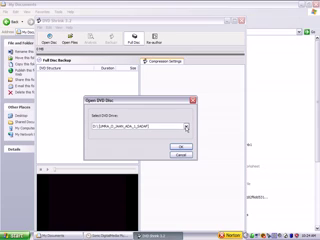
{"action": "left_click", "coordinate": [185, 127]}
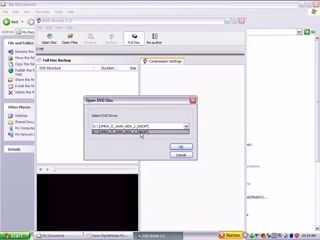
{"action": "left_click", "coordinate": [142, 132]}
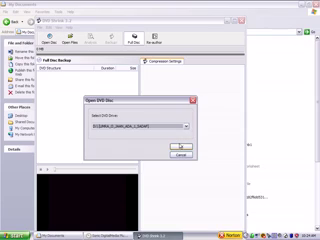
{"action": "left_click", "coordinate": [181, 149]}
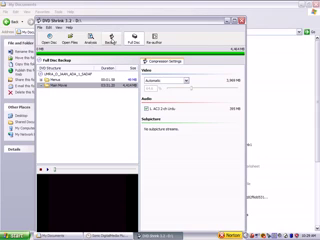
{"action": "left_click", "coordinate": [113, 37]}
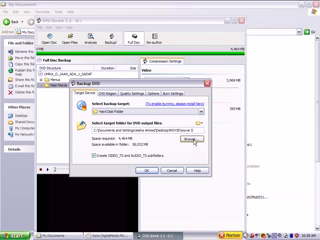
Set the backup destination to My Documents\MOVIE and start encoding.
{"action": "left_click", "coordinate": [190, 138]}
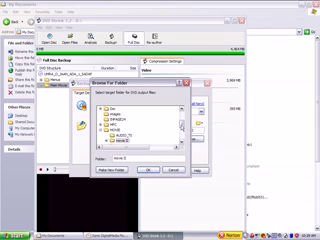
{"action": "scroll", "coordinate": [150, 125], "scroll_direction": "up", "scroll_amount": 3}
{"action": "scroll", "coordinate": [150, 125], "scroll_direction": "up", "scroll_amount": 2}
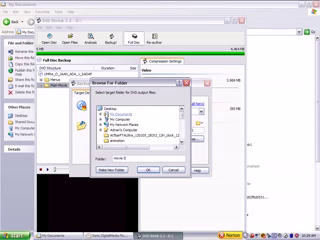
{"action": "double_click", "coordinate": [120, 114]}
{"action": "scroll", "coordinate": [150, 125], "scroll_direction": "down", "scroll_amount": 2}
{"action": "scroll", "coordinate": [150, 125], "scroll_direction": "down", "scroll_amount": 1}
{"action": "left_click", "coordinate": [120, 114]}
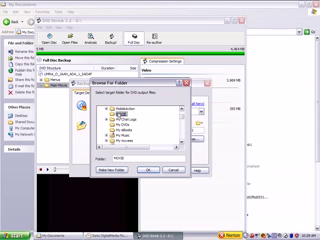
{"action": "left_click", "coordinate": [146, 168]}
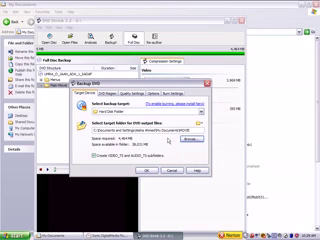
{"action": "left_click", "coordinate": [146, 171]}
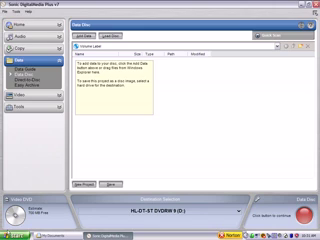
Add the AUDIO_TS and VIDEO_TS folders from My Documents\MOVIE to the disc.
{"action": "left_click", "coordinate": [84, 36]}
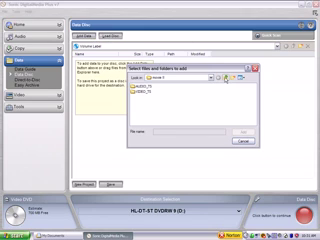
{"action": "left_click", "coordinate": [219, 77]}
{"action": "left_click", "coordinate": [219, 77]}
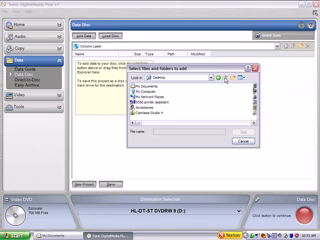
{"action": "left_click", "coordinate": [140, 87]}
{"action": "double_click", "coordinate": [141, 88]}
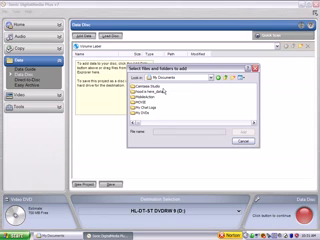
{"action": "left_click", "coordinate": [140, 102]}
{"action": "double_click", "coordinate": [140, 102]}
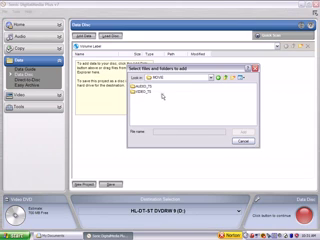
{"action": "left_click_drag", "start_coordinate": [165, 95], "coordinate": [140, 86]}
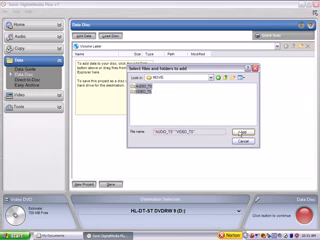
{"action": "left_click", "coordinate": [242, 132]}
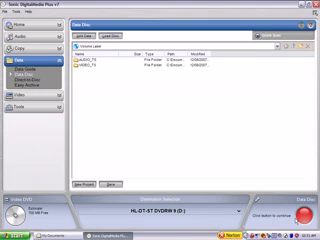
Select the existing Volume Label text so it can be replaced.
{"action": "double_click", "coordinate": [92, 46]}
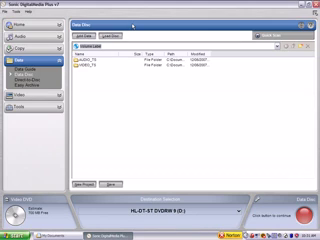
{"action": "type", "text": "N"}
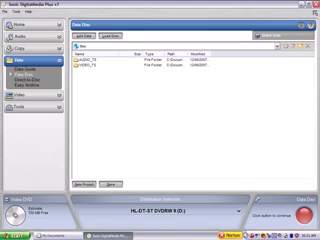